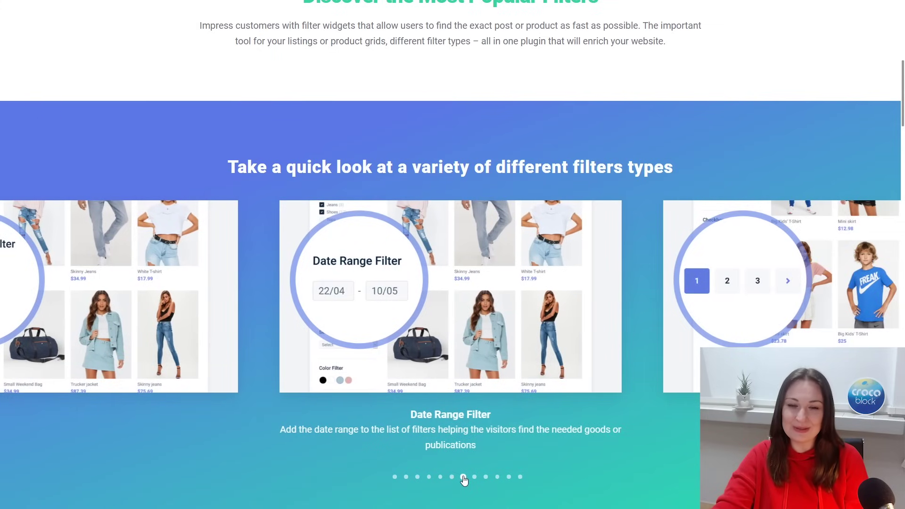
Step: Switch from the filter types showcase to the WordPress dashboard and view the Indexer section of the JetSmartFilters settings
{"action": "left_click", "coordinate": [475, 478]}
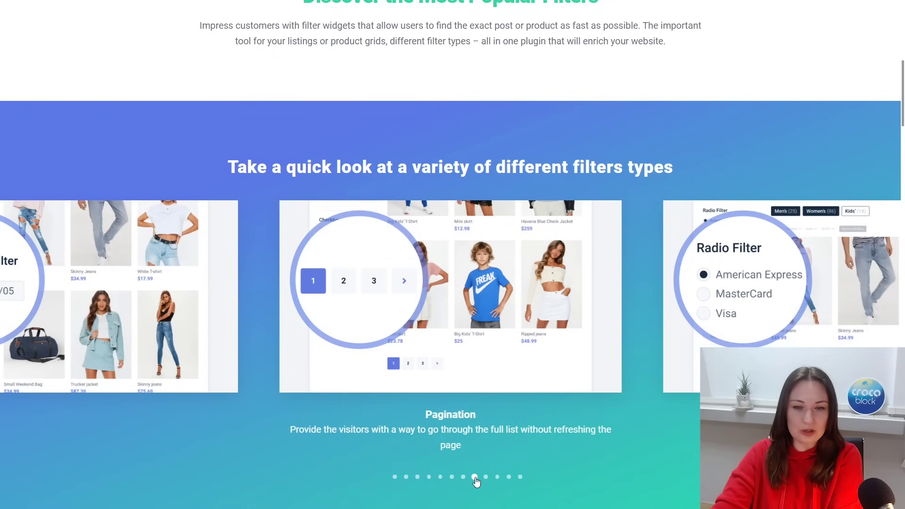
{"action": "key", "text": "ctrl+Tab"}
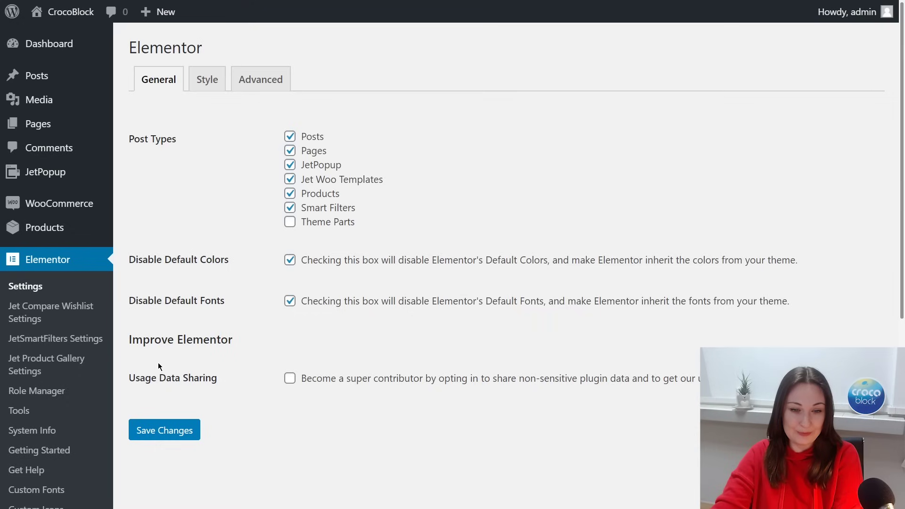
{"action": "left_click", "coordinate": [103, 347]}
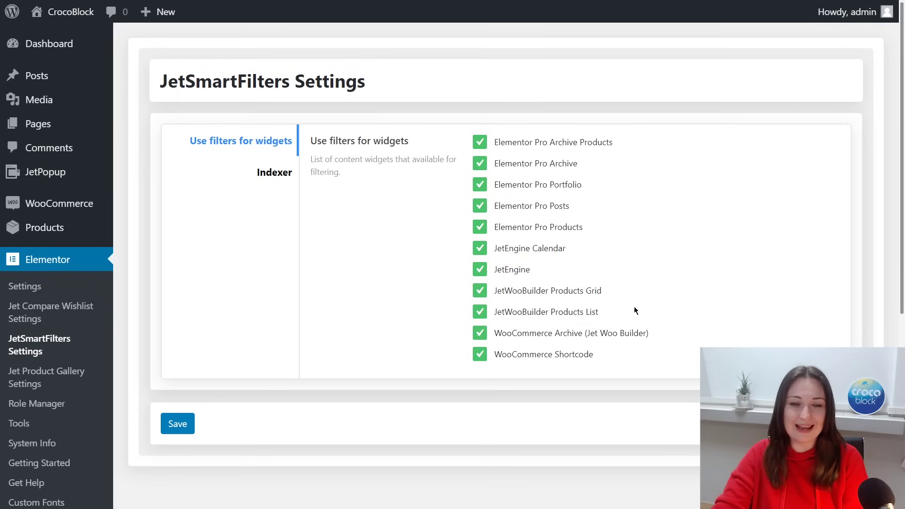
{"action": "left_click", "coordinate": [280, 175]}
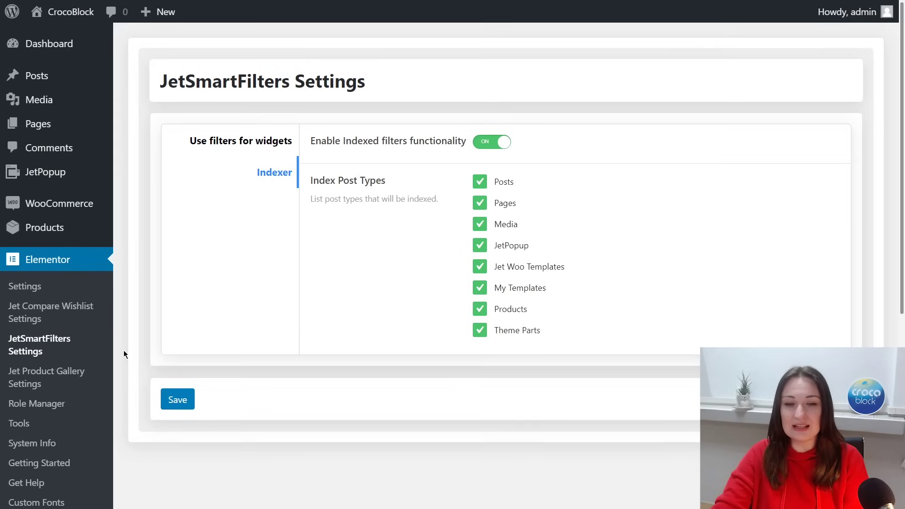
Step: Go to the Smart Filters list and open the Checkboxes Filter for editing
{"action": "scroll", "coordinate": [124, 351], "scroll_direction": "down", "scroll_amount": 3}
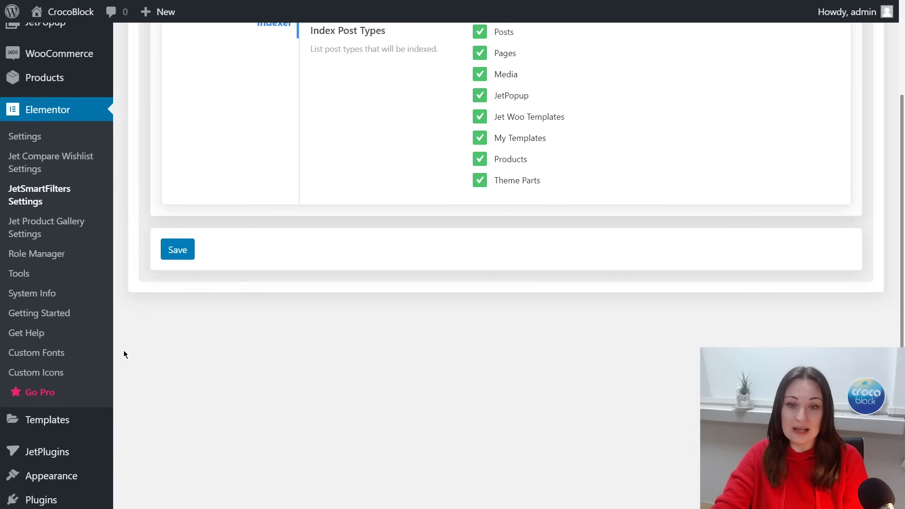
{"action": "scroll", "coordinate": [124, 351], "scroll_direction": "down", "scroll_amount": 2}
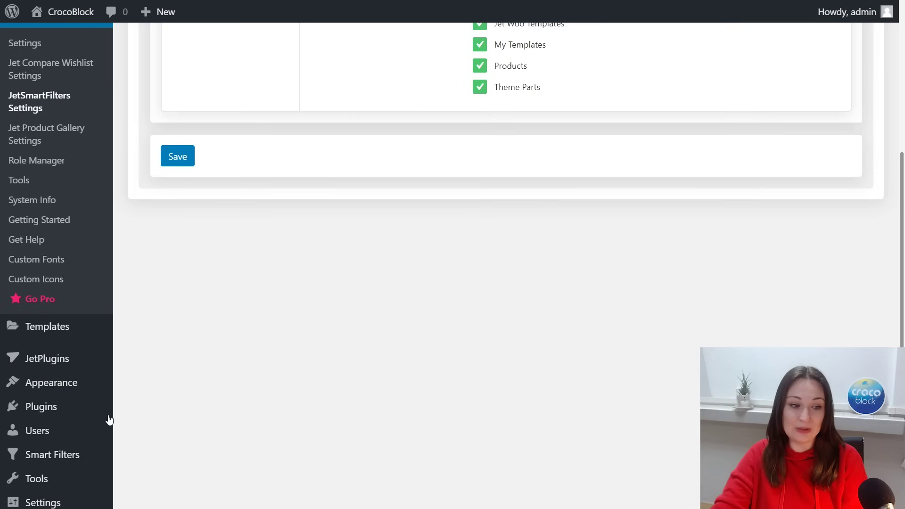
{"action": "left_click", "coordinate": [71, 455]}
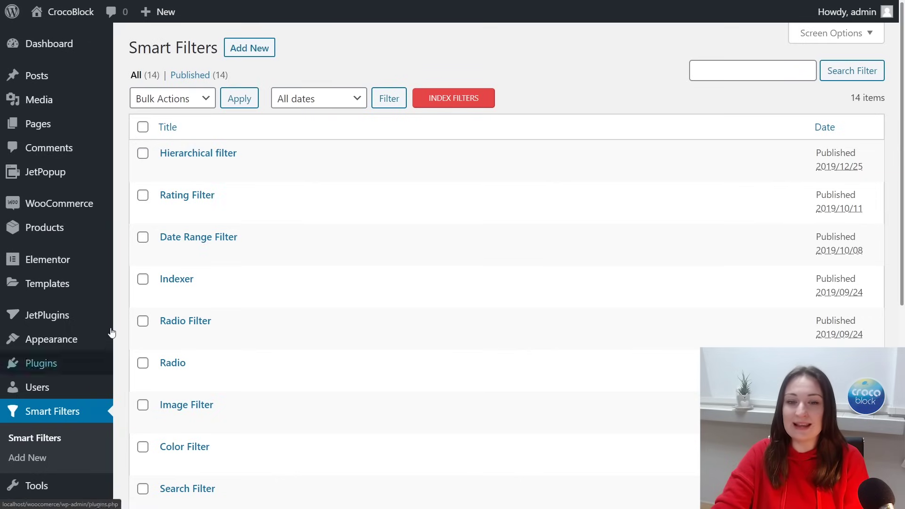
{"action": "mouse_move", "coordinate": [281, 173]}
{"action": "scroll", "coordinate": [263, 176], "scroll_direction": "down", "scroll_amount": 4}
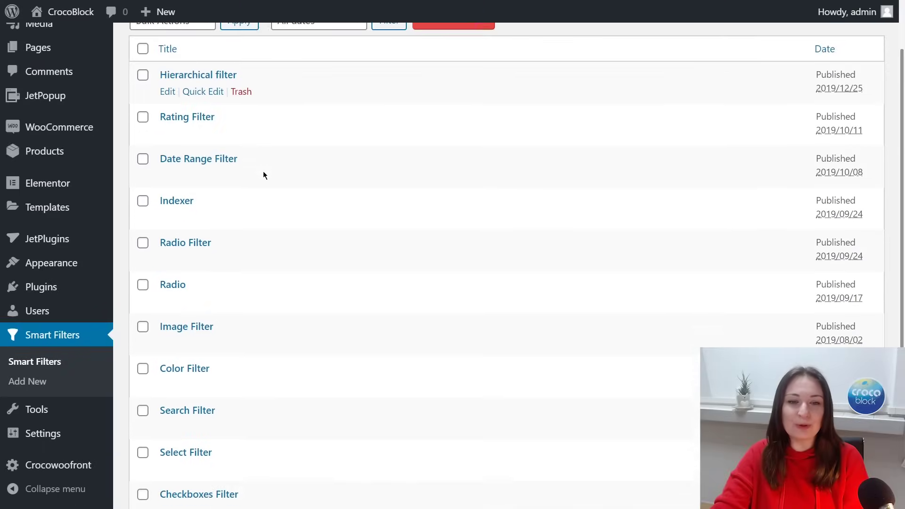
{"action": "left_click", "coordinate": [216, 389]}
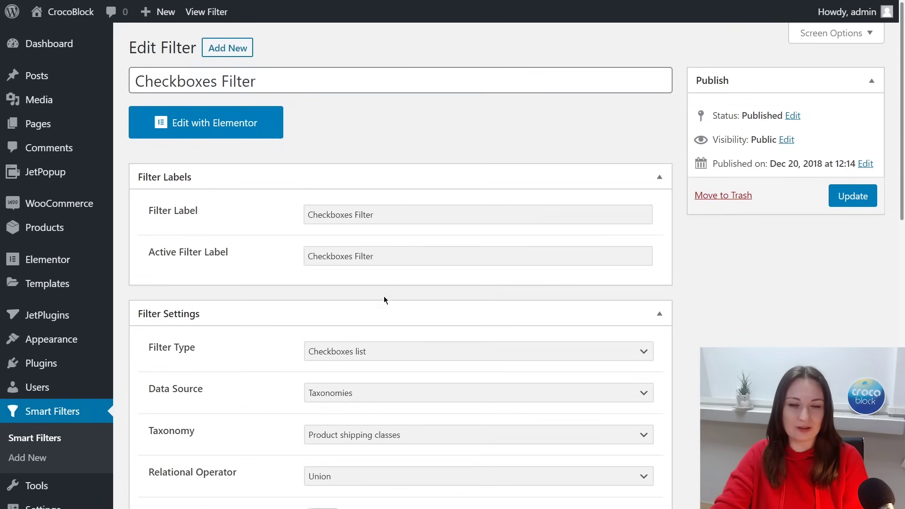
Step: Examine the Checkboxes Filter's settings, including the options for filter type, data source and Exclude/Include
{"action": "left_click", "coordinate": [457, 356]}
{"action": "left_click", "coordinate": [456, 357]}
{"action": "left_click", "coordinate": [457, 394]}
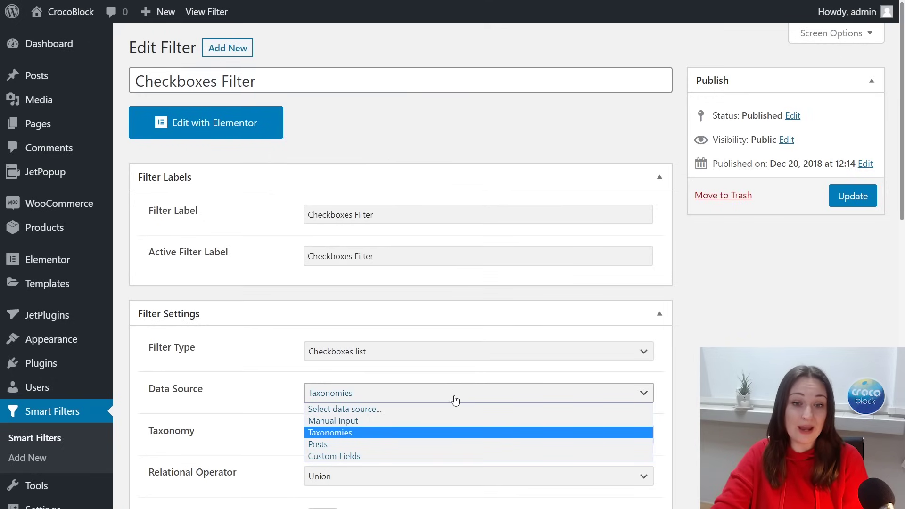
{"action": "left_click", "coordinate": [358, 398]}
{"action": "scroll", "coordinate": [363, 438], "scroll_direction": "down", "scroll_amount": 3}
{"action": "scroll", "coordinate": [362, 438], "scroll_direction": "down", "scroll_amount": 6}
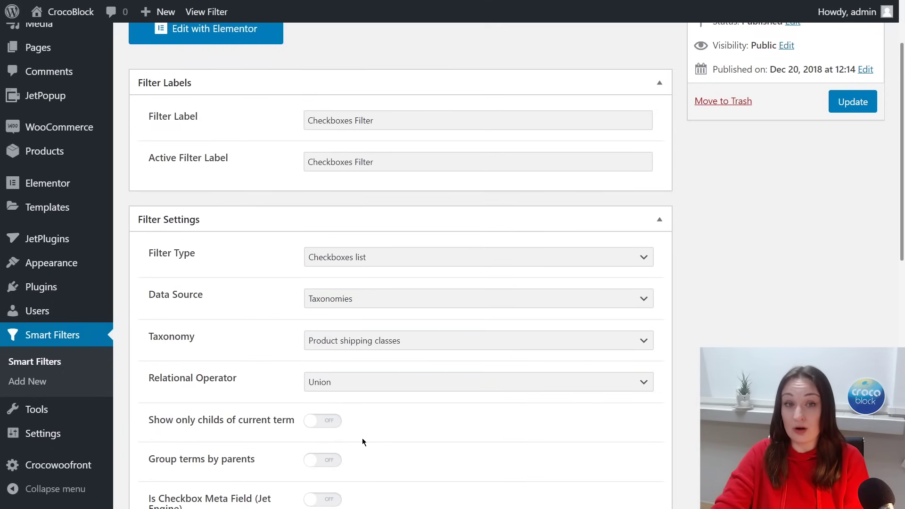
{"action": "left_click", "coordinate": [332, 403]}
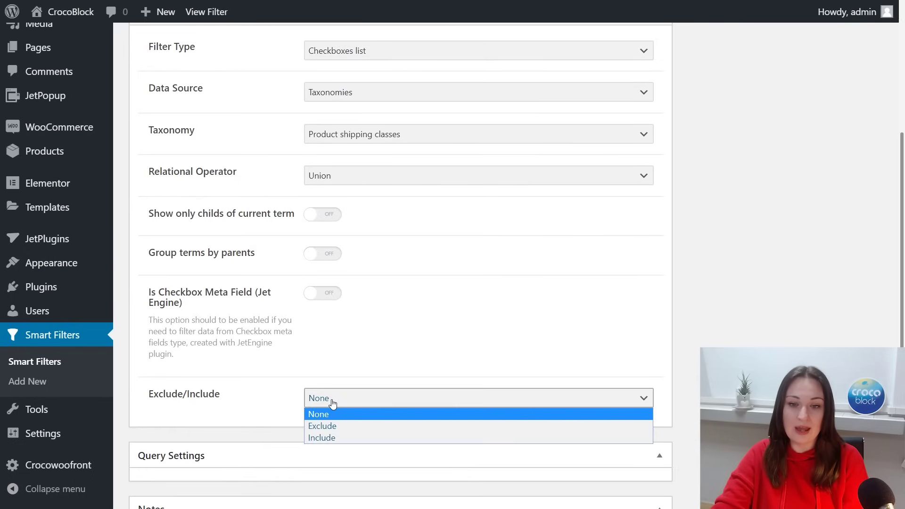
{"action": "left_click", "coordinate": [347, 345]}
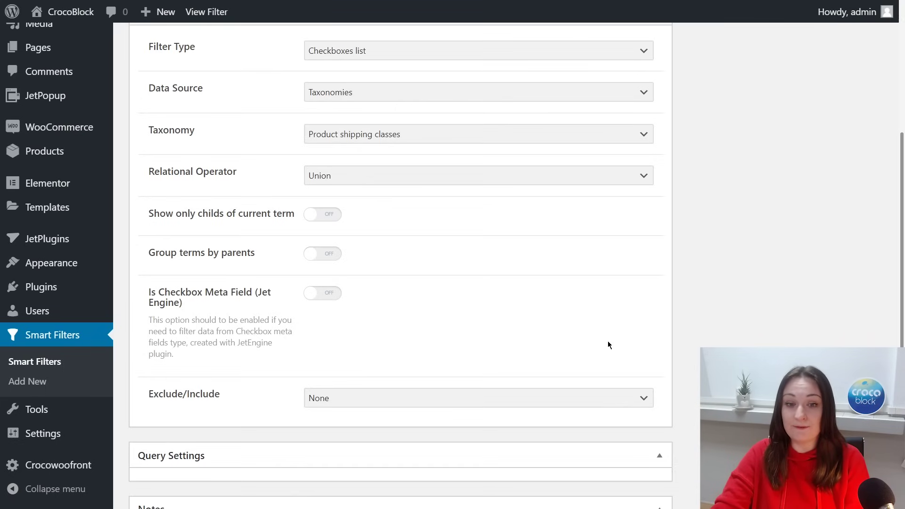
{"action": "left_click_drag", "start_coordinate": [902, 340], "coordinate": [902, 206]}
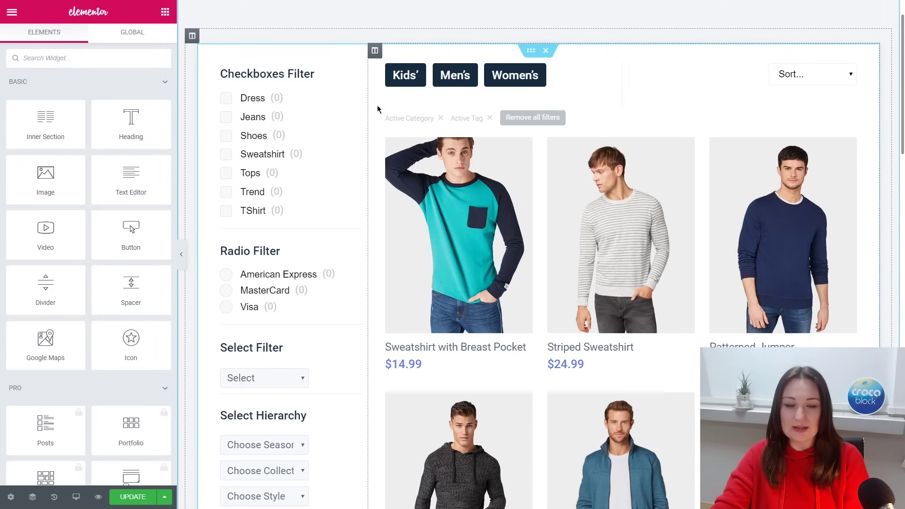
Step: Open the Checkboxes Filter widget in Elementor and review its target widget, apply type and apply-on options, plus its style settings
{"action": "left_click", "coordinate": [344, 109]}
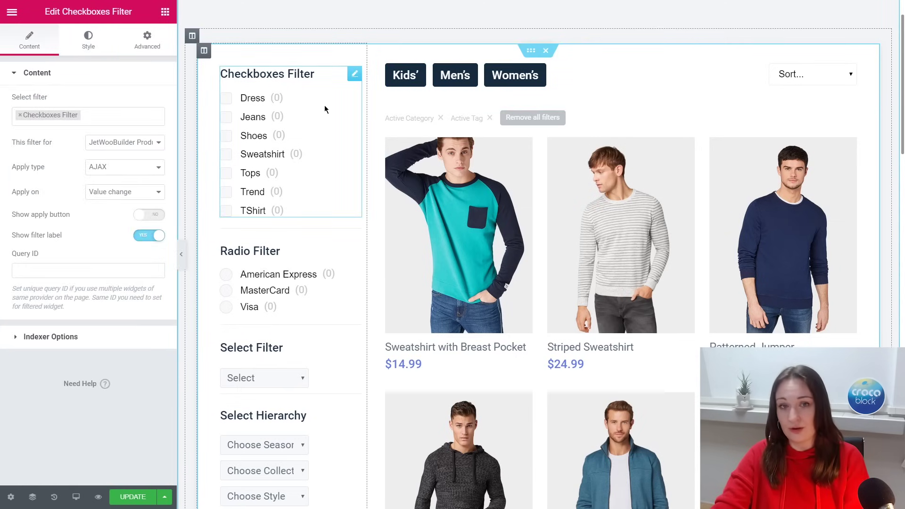
{"action": "left_click", "coordinate": [141, 143]}
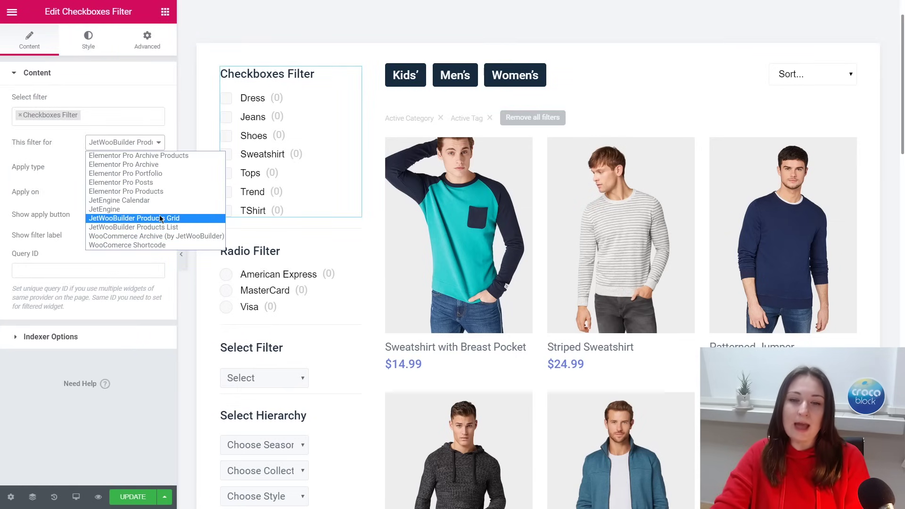
{"action": "left_click", "coordinate": [78, 186]}
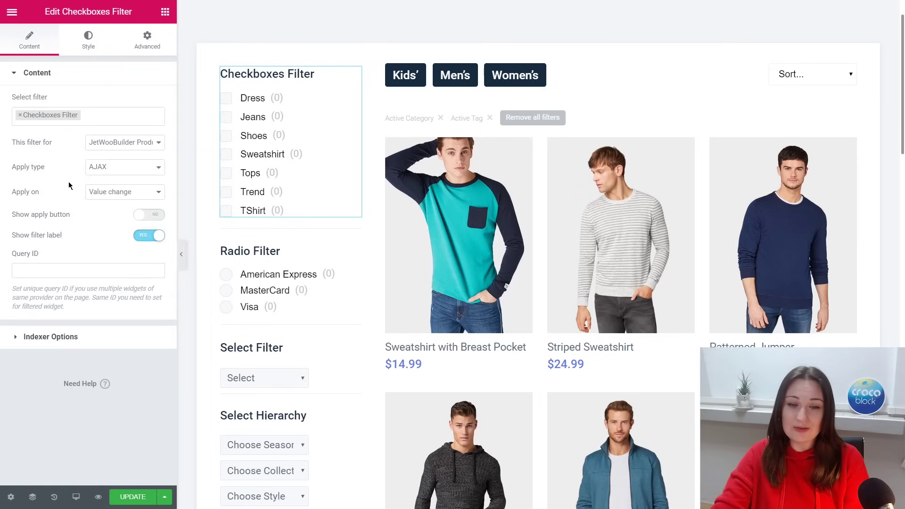
{"action": "left_click", "coordinate": [120, 168]}
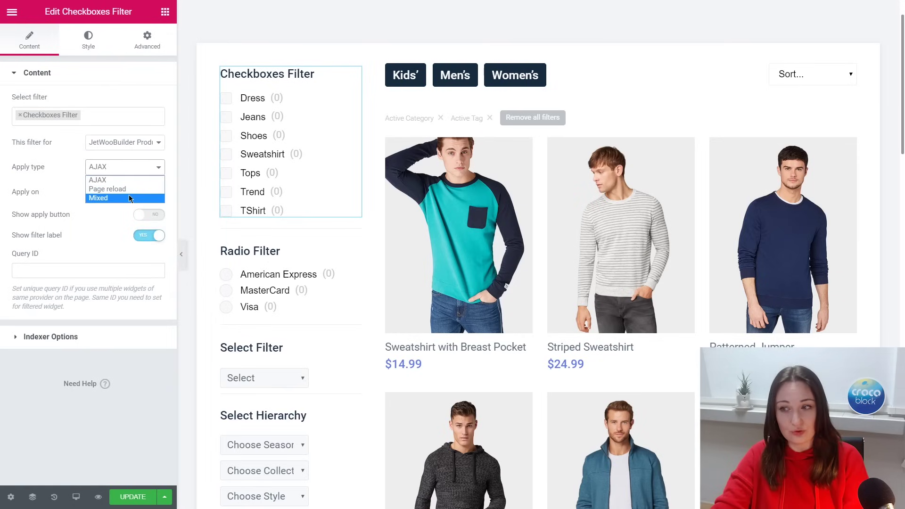
{"action": "left_click", "coordinate": [66, 183]}
{"action": "left_click", "coordinate": [115, 196]}
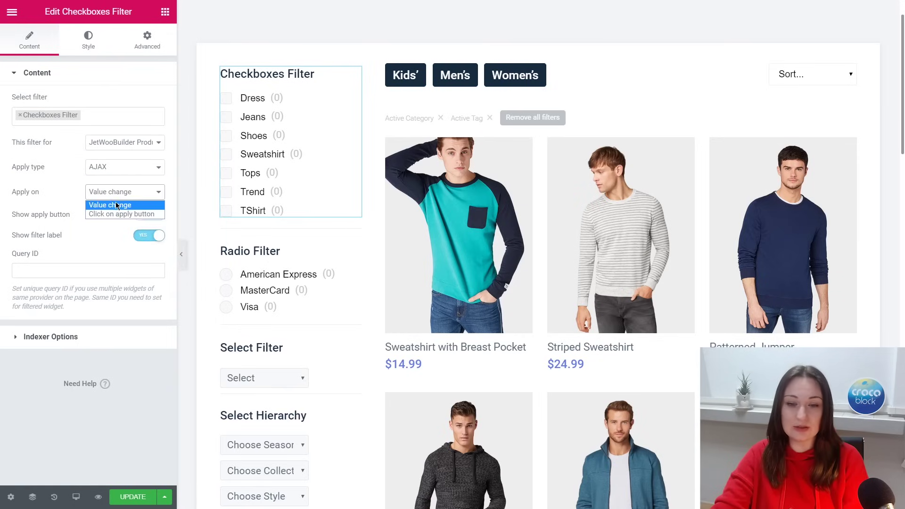
{"action": "left_click", "coordinate": [115, 231]}
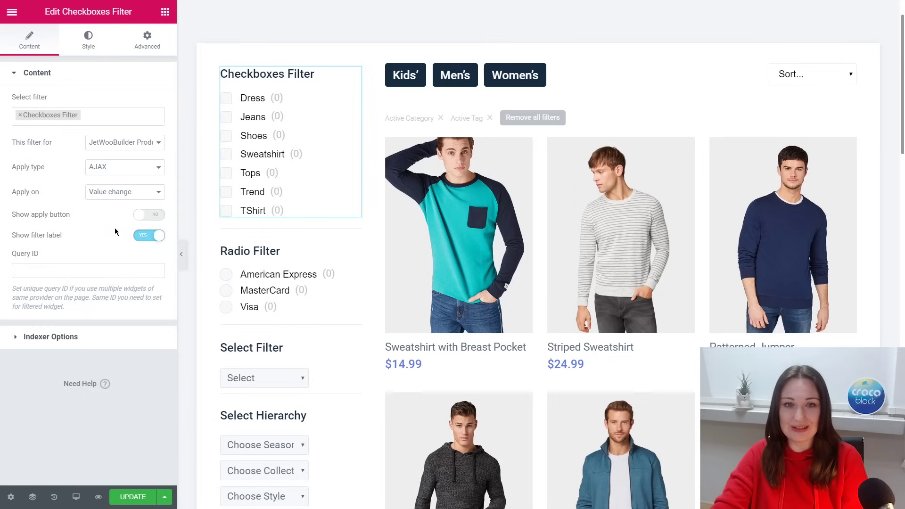
{"action": "left_click", "coordinate": [96, 36]}
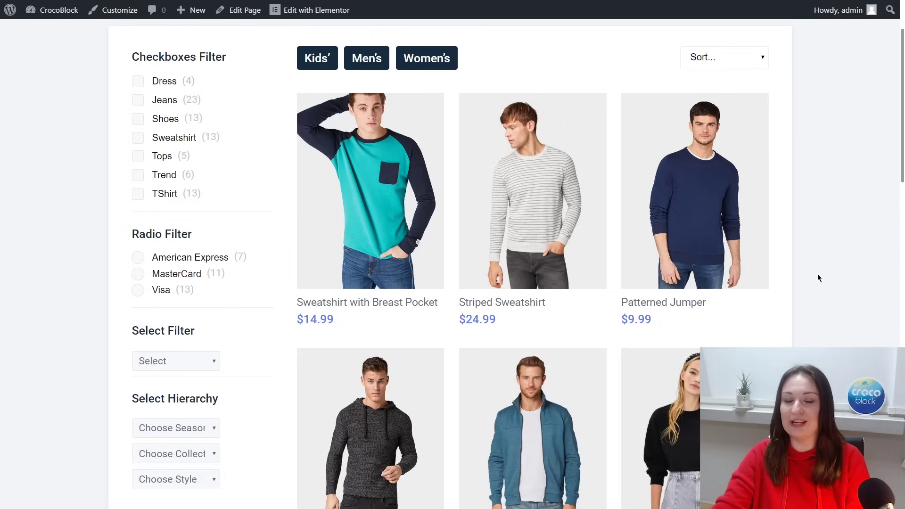
Step: Try sorting the products by title from lowest to highest, by title from highest to lowest, and by date from lowest to highest
{"action": "left_click", "coordinate": [762, 66]}
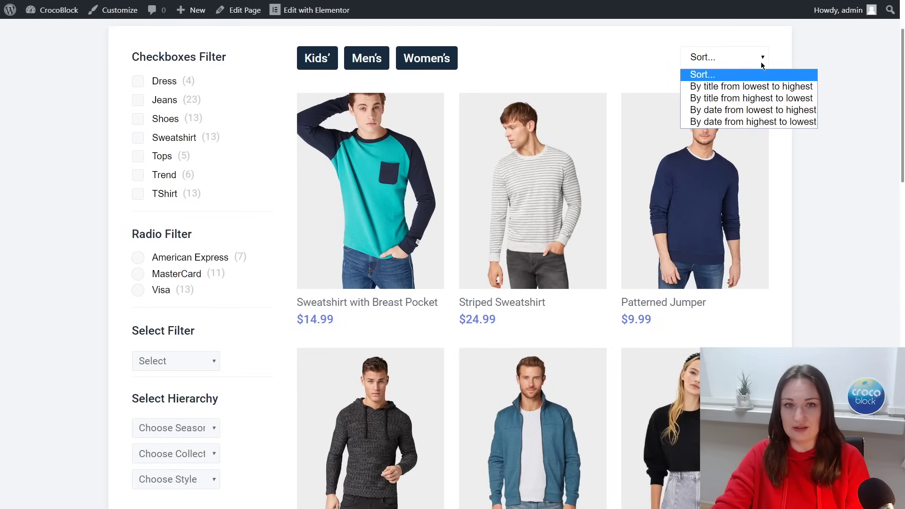
{"action": "left_click", "coordinate": [760, 87]}
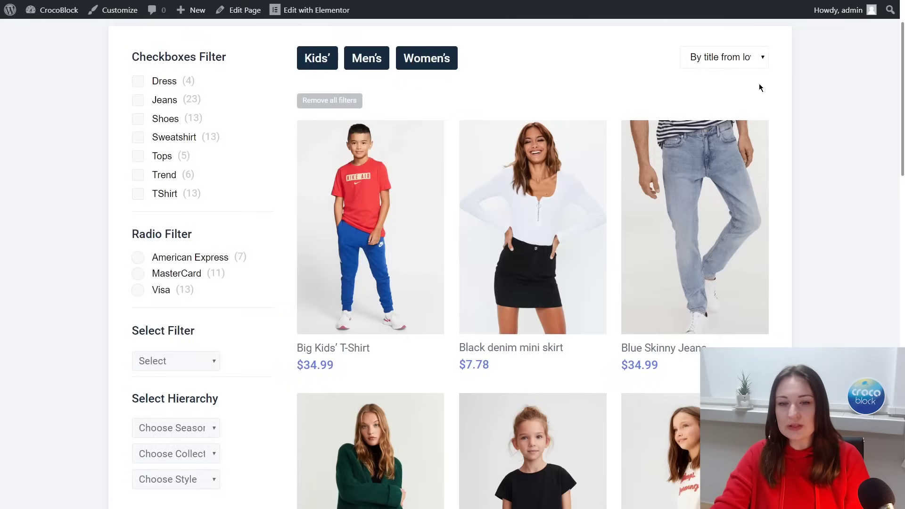
{"action": "left_click", "coordinate": [748, 59]}
{"action": "left_click", "coordinate": [752, 98]}
{"action": "left_click", "coordinate": [748, 62]}
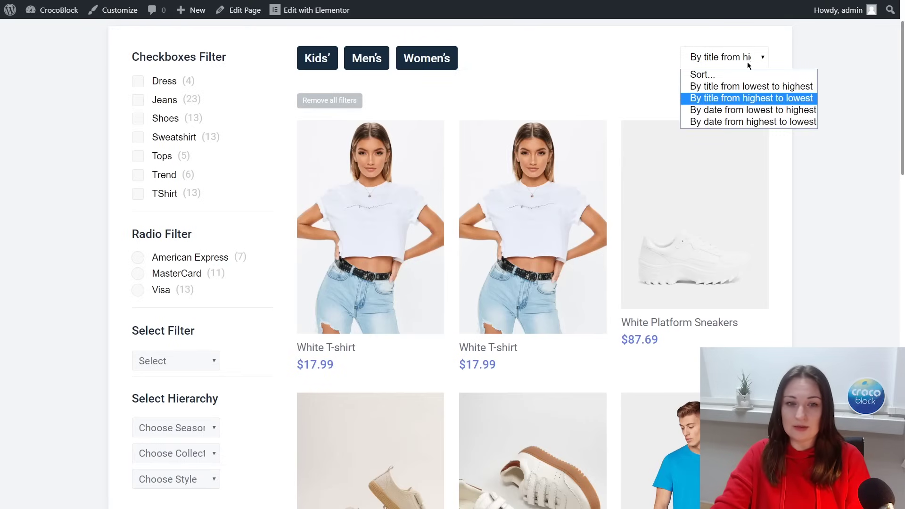
{"action": "left_click", "coordinate": [747, 110]}
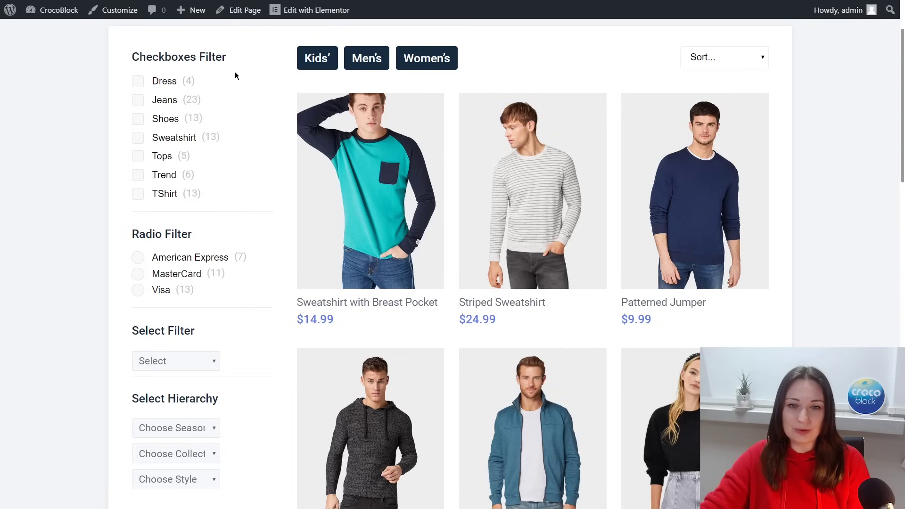
Step: Filter the products by Jeans, Tops and Shoes in the Checkboxes Filter
{"action": "left_click", "coordinate": [139, 100]}
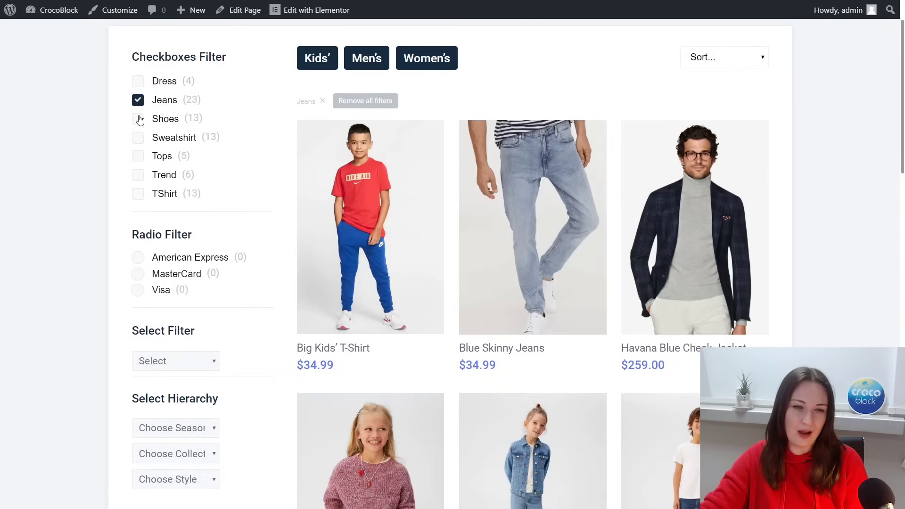
{"action": "left_click", "coordinate": [141, 156]}
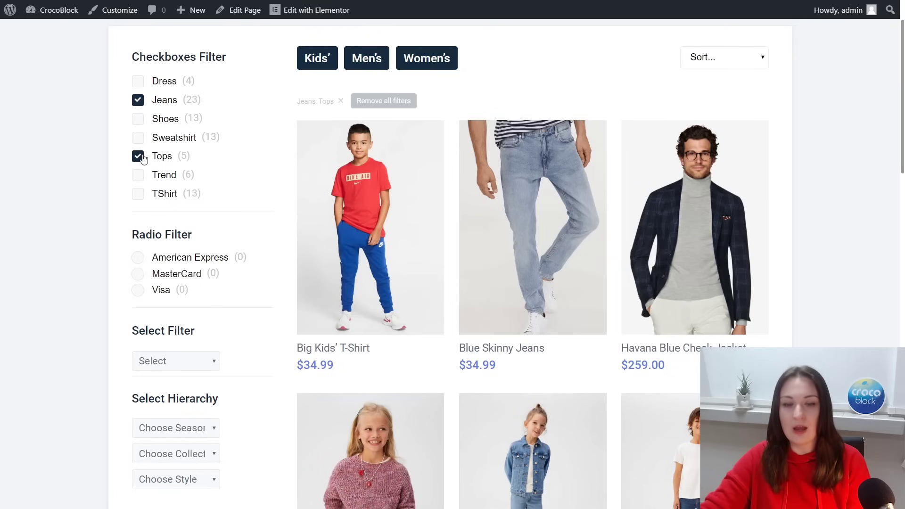
{"action": "left_click", "coordinate": [137, 119]}
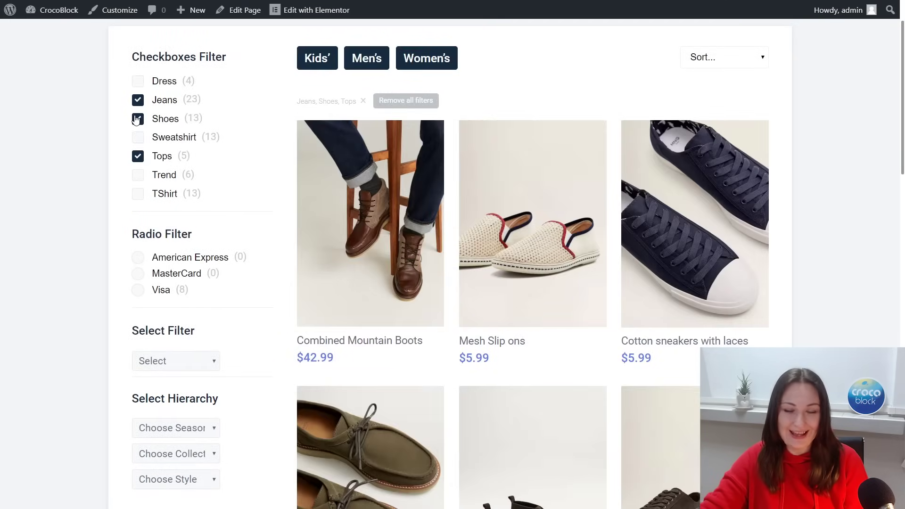
Step: Clear the Jeans, Shoes and Tops selections from the Checkboxes Filter
{"action": "left_click", "coordinate": [137, 101]}
{"action": "left_click", "coordinate": [138, 118]}
{"action": "left_click", "coordinate": [138, 156]}
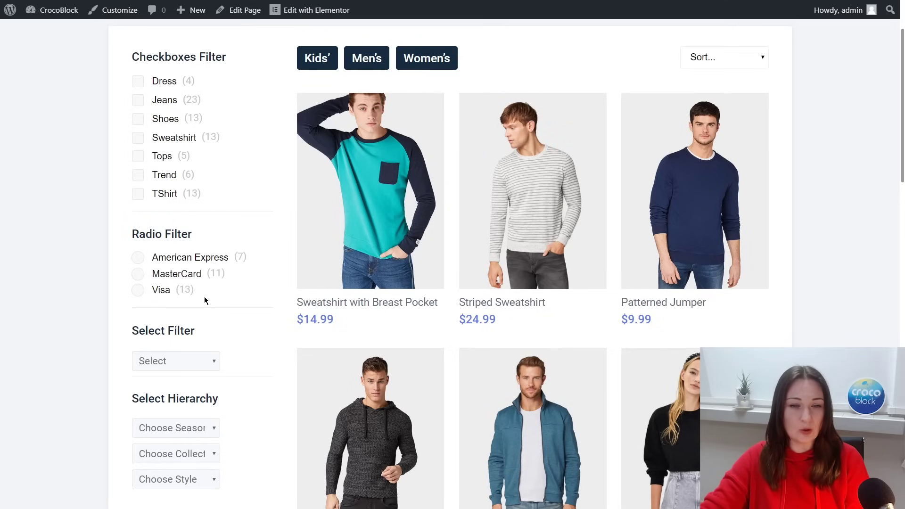
Step: Filter the products by American Express in the Radio Filter, and remove all active filters
{"action": "left_click", "coordinate": [157, 258]}
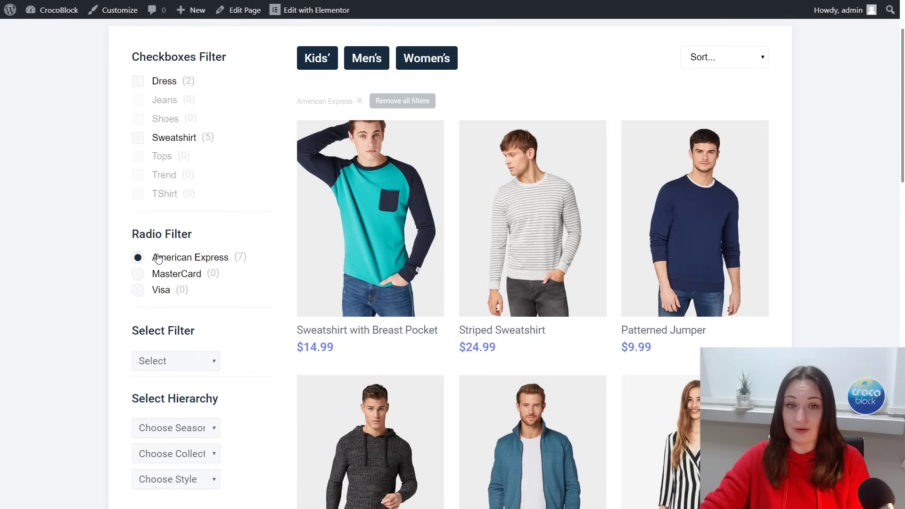
{"action": "left_click", "coordinate": [386, 106]}
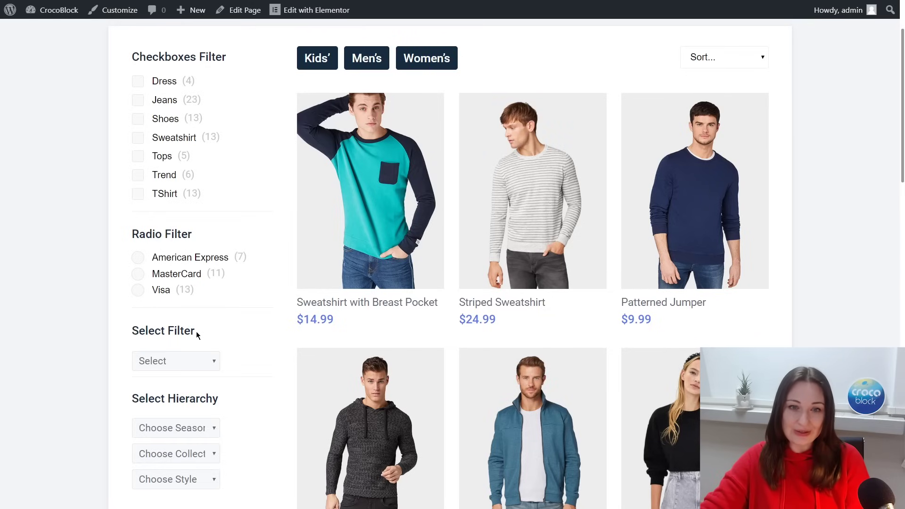
Step: View the Select Filter's options without choosing one, and look over the hierarchy, range and date filters further down the page
{"action": "left_click", "coordinate": [215, 362]}
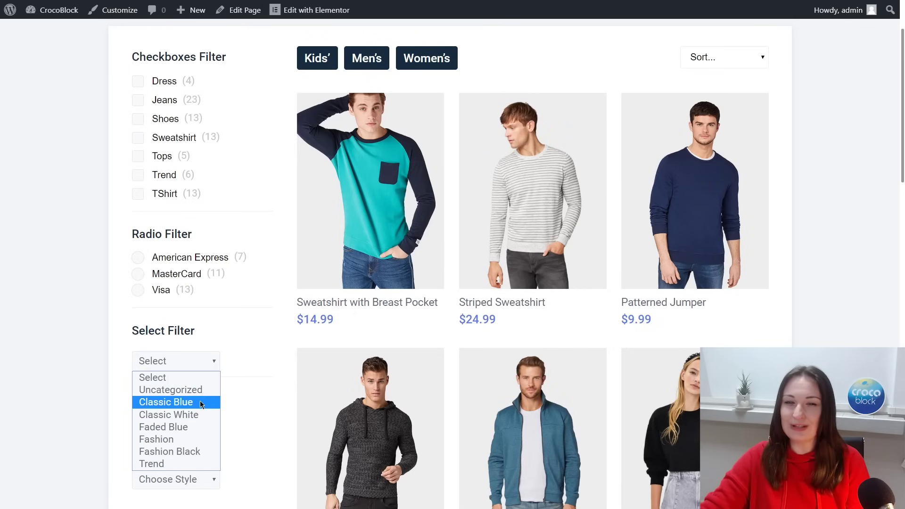
{"action": "left_click", "coordinate": [257, 366]}
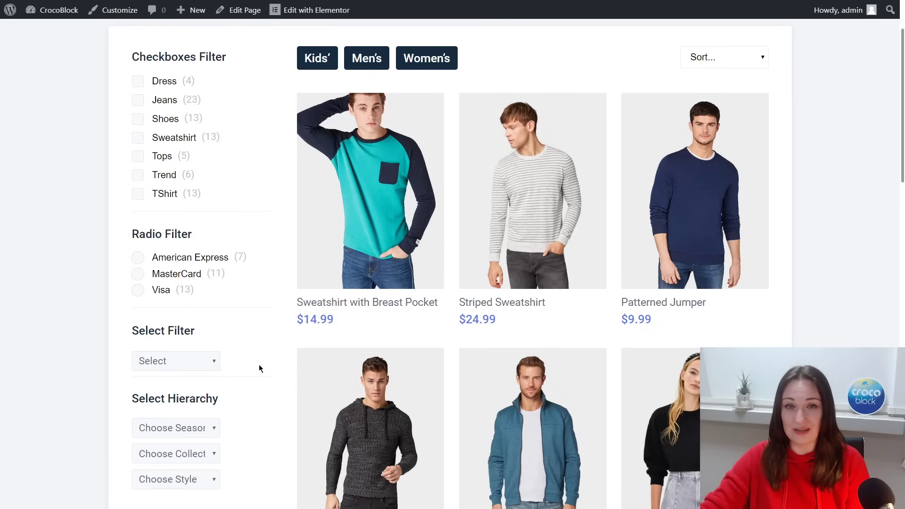
{"action": "scroll", "coordinate": [259, 365], "scroll_direction": "down", "scroll_amount": 6}
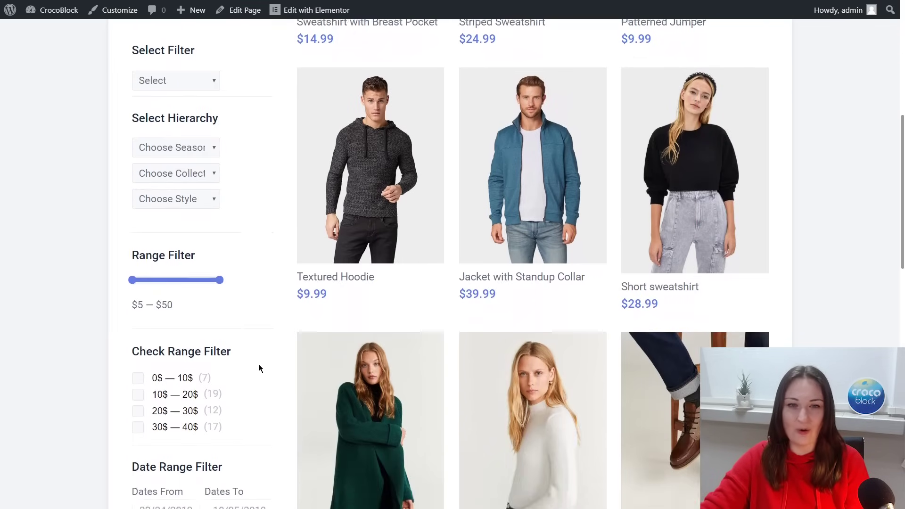
{"action": "scroll", "coordinate": [258, 368], "scroll_direction": "down", "scroll_amount": 1}
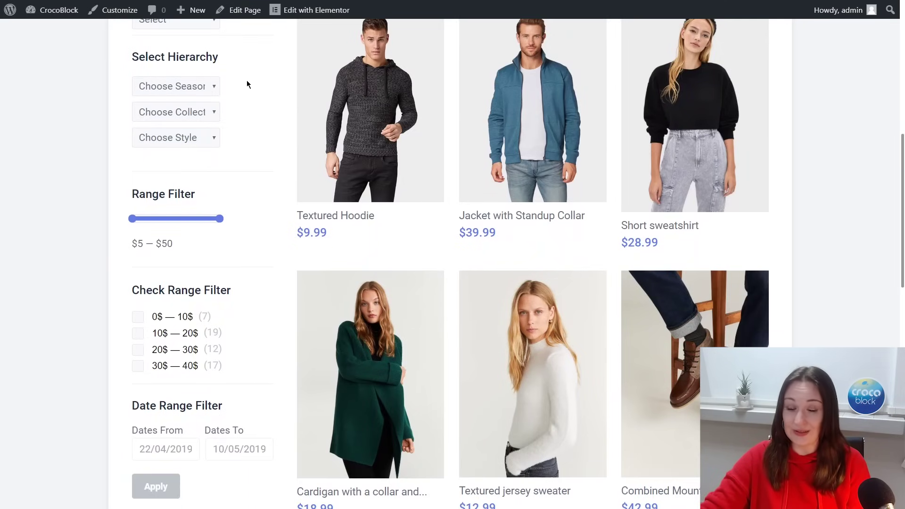
Step: Filter the products by Demi-Season, Golden Autumn and Casual in the Select Hierarchy filter and review the filtered products
{"action": "left_click", "coordinate": [212, 87]}
{"action": "left_click", "coordinate": [193, 116]}
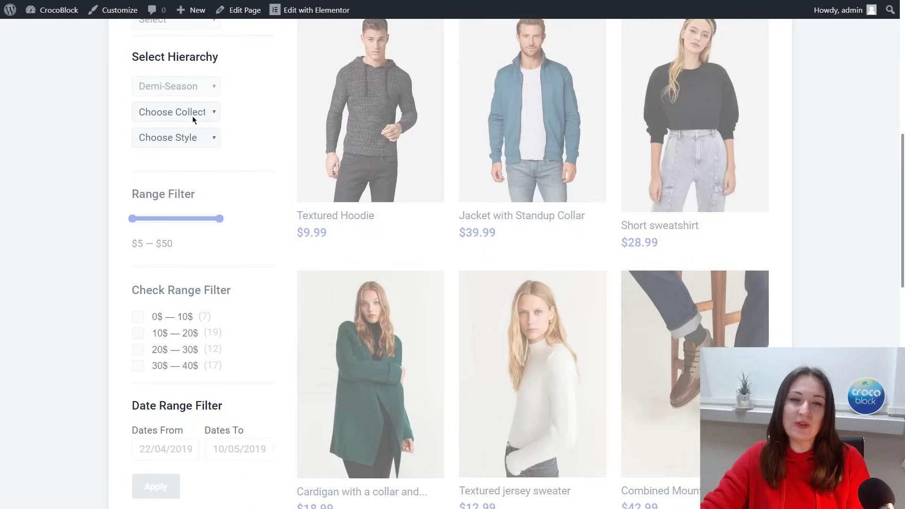
{"action": "left_click", "coordinate": [192, 116]}
{"action": "left_click", "coordinate": [193, 152]}
{"action": "left_click", "coordinate": [189, 144]}
{"action": "left_click", "coordinate": [188, 163]}
{"action": "scroll", "coordinate": [281, 158], "scroll_direction": "up", "scroll_amount": 4}
{"action": "scroll", "coordinate": [281, 159], "scroll_direction": "up", "scroll_amount": 3}
{"action": "scroll", "coordinate": [281, 159], "scroll_direction": "down", "scroll_amount": 5}
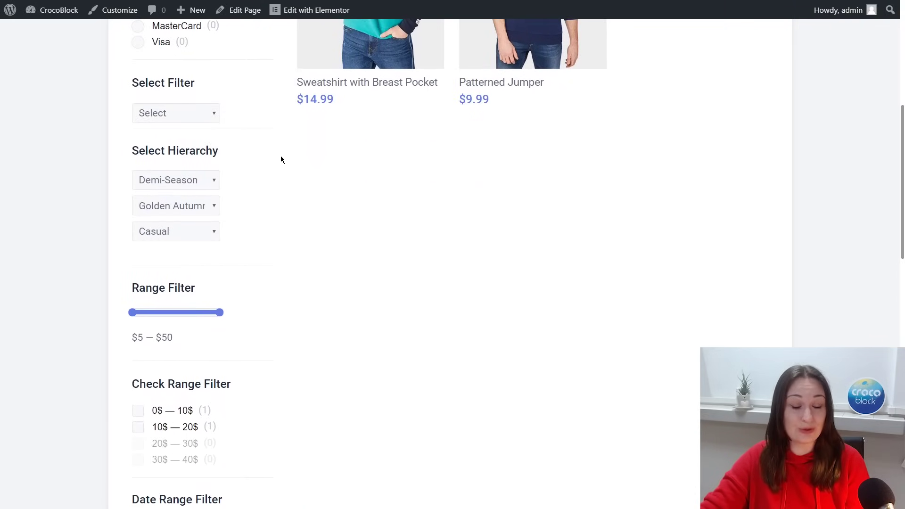
Step: Reset the season choice in the Select Hierarchy filter to clear the whole hierarchy selection
{"action": "scroll", "coordinate": [281, 158], "scroll_direction": "down", "scroll_amount": 3}
{"action": "scroll", "coordinate": [263, 146], "scroll_direction": "up", "scroll_amount": 1}
{"action": "left_click", "coordinate": [192, 86]}
{"action": "left_click", "coordinate": [177, 101]}
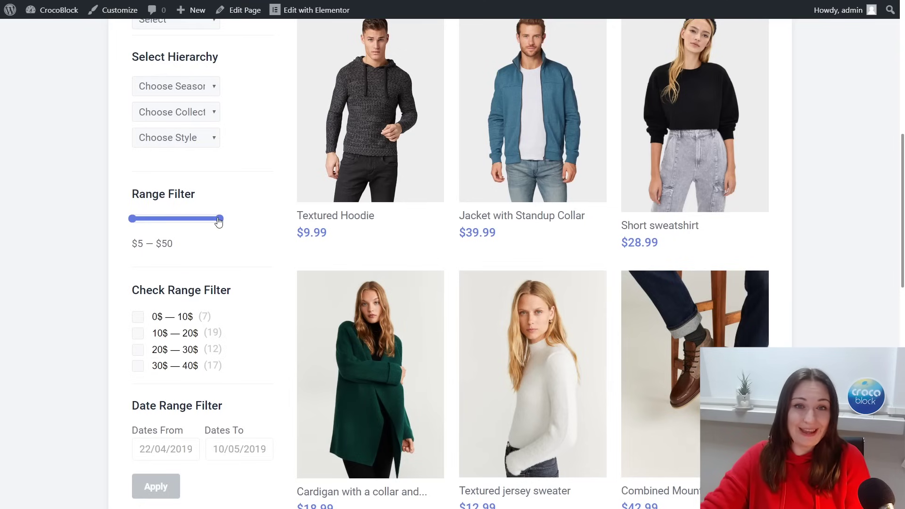
Step: Limit the Range Filter to $5–$25, and restore its upper limit to $50
{"action": "left_click_drag", "start_coordinate": [218, 222], "coordinate": [168, 218]}
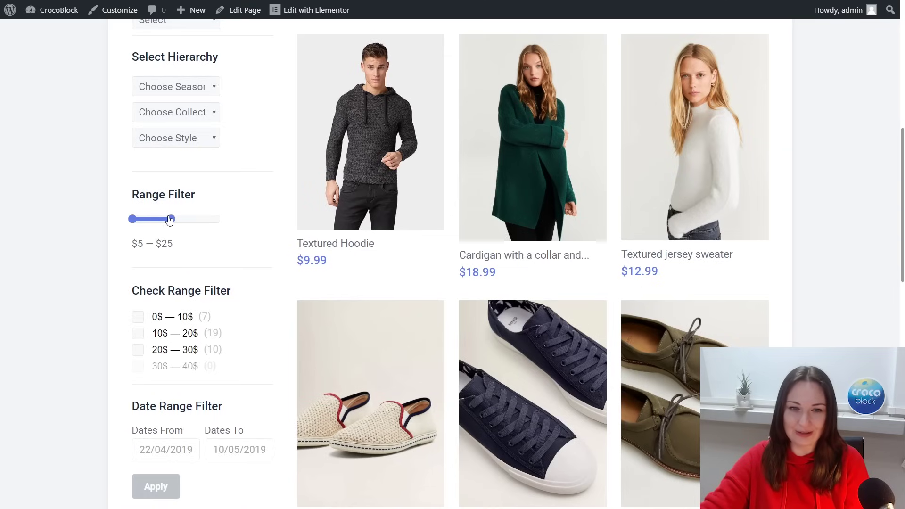
{"action": "left_click_drag", "start_coordinate": [177, 220], "coordinate": [233, 222]}
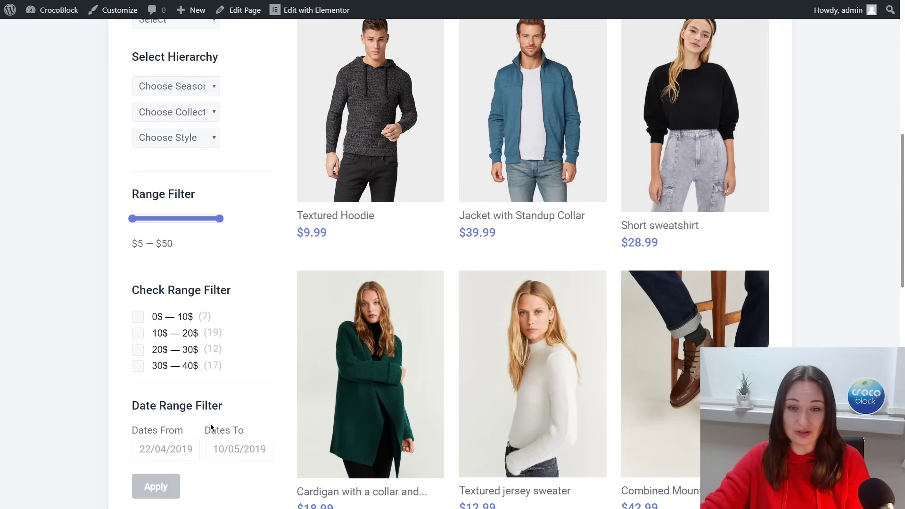
Step: Choose 02/18/2020 as the Date Range Filter's start date without applying it, and look over the rating, color and image filters
{"action": "left_click", "coordinate": [171, 449]}
{"action": "left_click", "coordinate": [165, 412]}
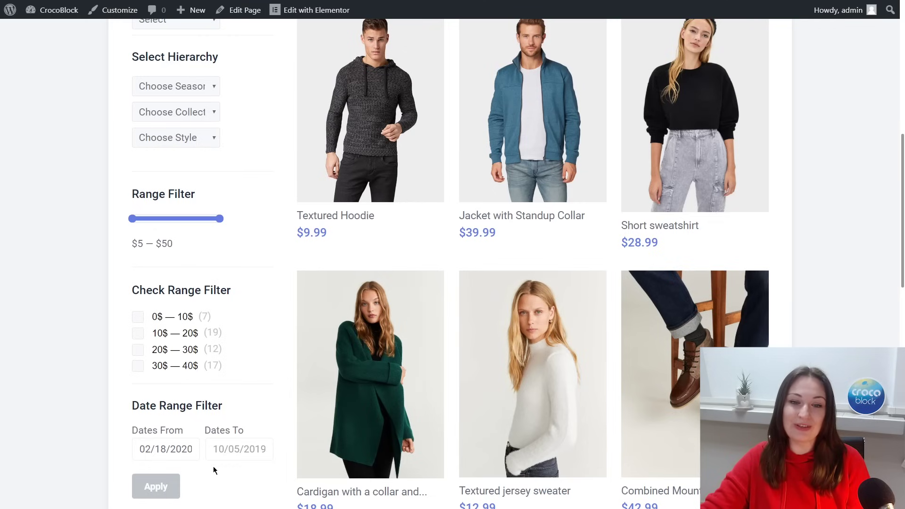
{"action": "scroll", "coordinate": [213, 470], "scroll_direction": "down", "scroll_amount": 5}
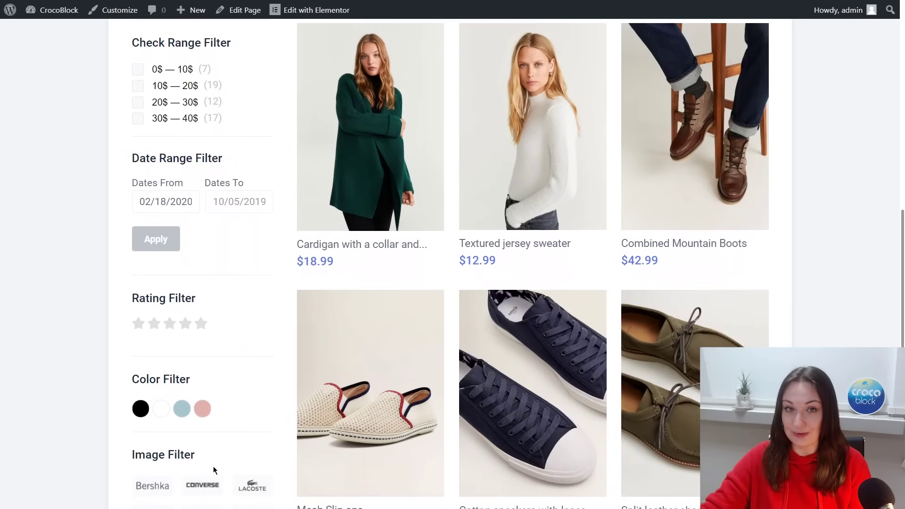
{"action": "scroll", "coordinate": [213, 466], "scroll_direction": "down", "scroll_amount": 3}
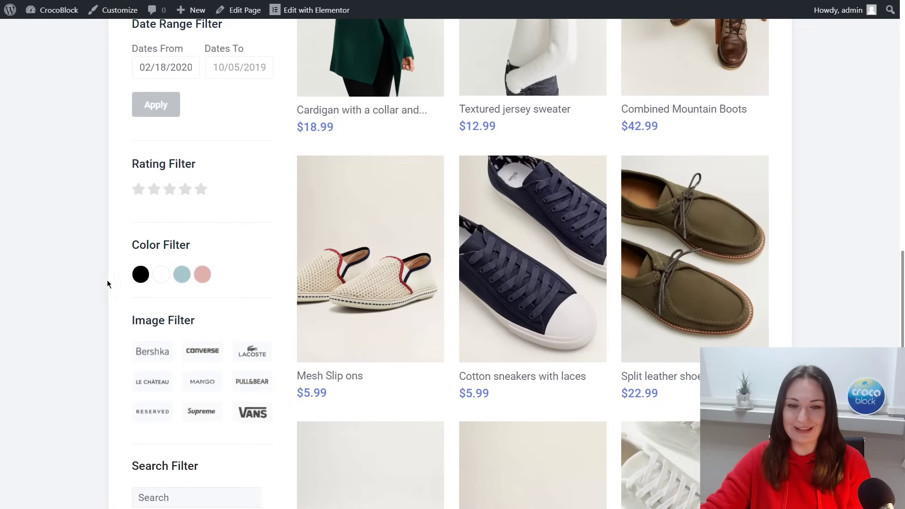
Step: Filter the products by the Vans brand in the Image Filter and by white in the Color Filter
{"action": "left_click", "coordinate": [248, 417]}
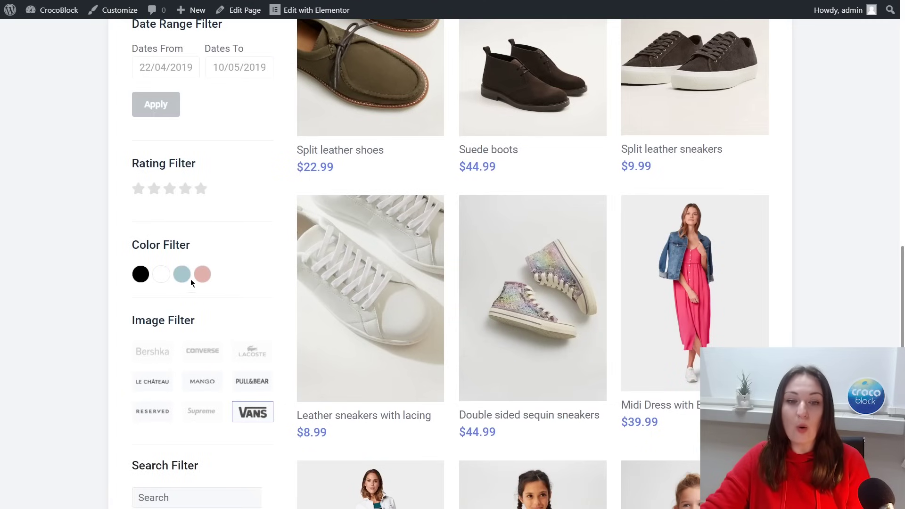
{"action": "left_click", "coordinate": [163, 273]}
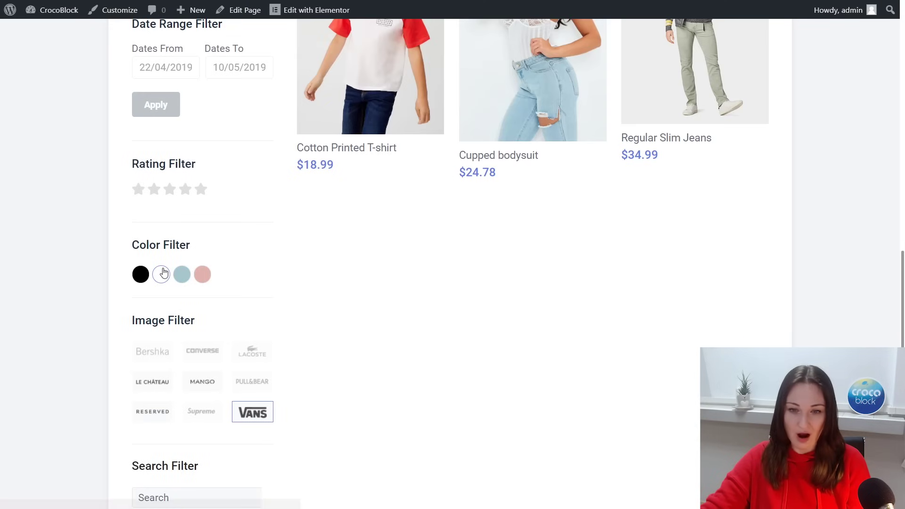
{"action": "scroll", "coordinate": [307, 272], "scroll_direction": "up", "scroll_amount": 5}
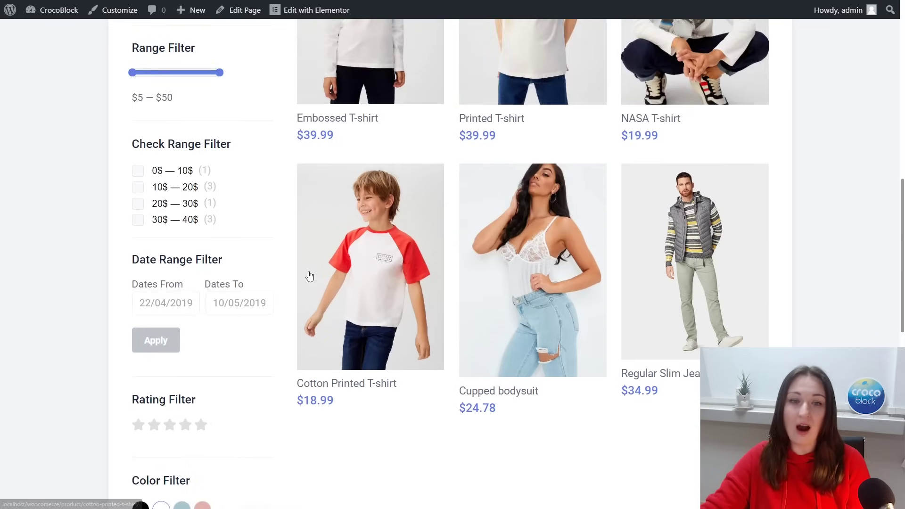
{"action": "scroll", "coordinate": [308, 275], "scroll_direction": "down", "scroll_amount": 4}
{"action": "scroll", "coordinate": [309, 276], "scroll_direction": "down", "scroll_amount": 4}
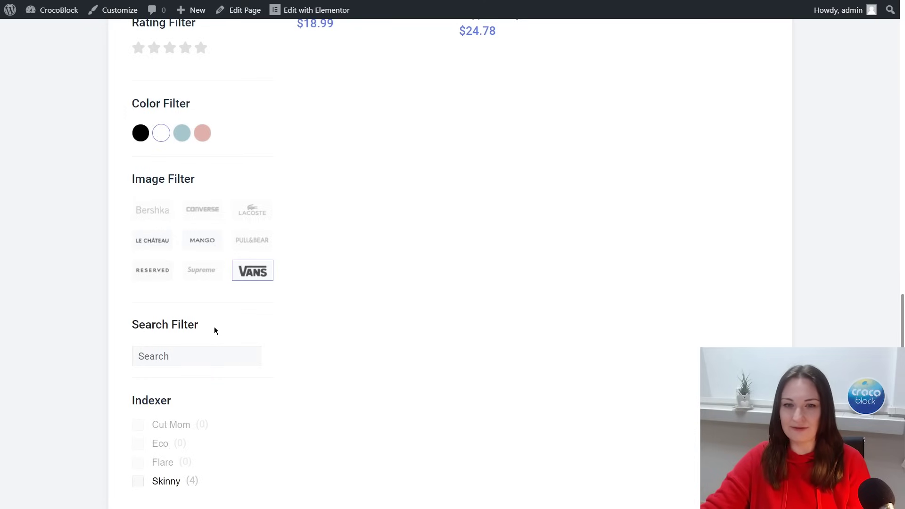
Step: Search the filtered products for "sne" in the Search Filter, review the matching products, and remove all active filters
{"action": "left_click", "coordinate": [203, 356]}
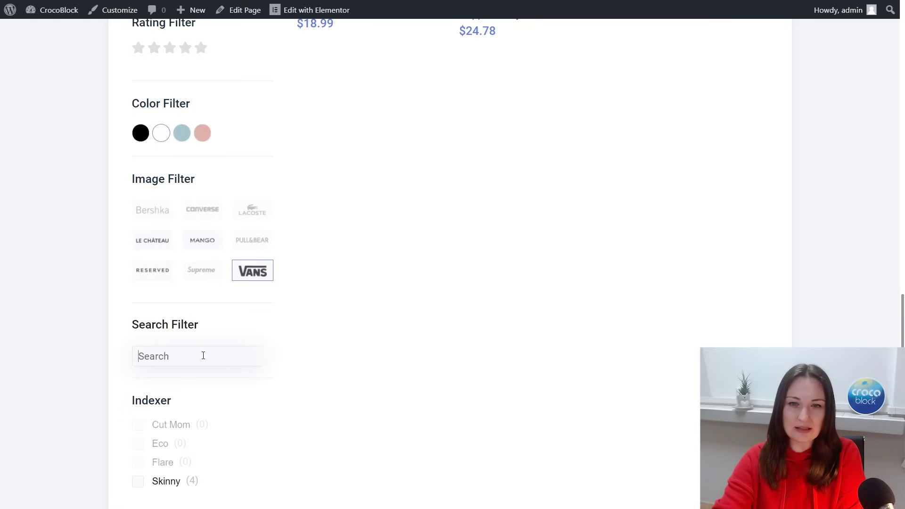
{"action": "type", "text": "sne"}
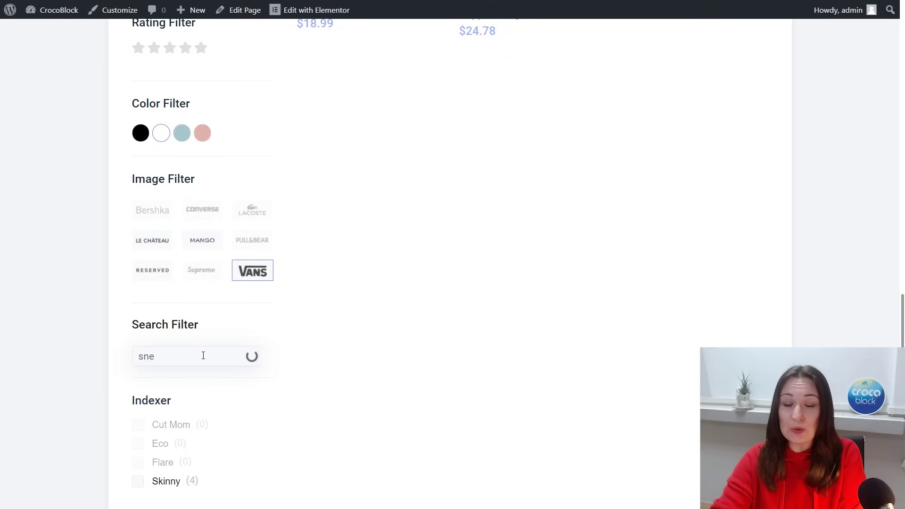
{"action": "scroll", "coordinate": [210, 336], "scroll_direction": "up", "scroll_amount": 2}
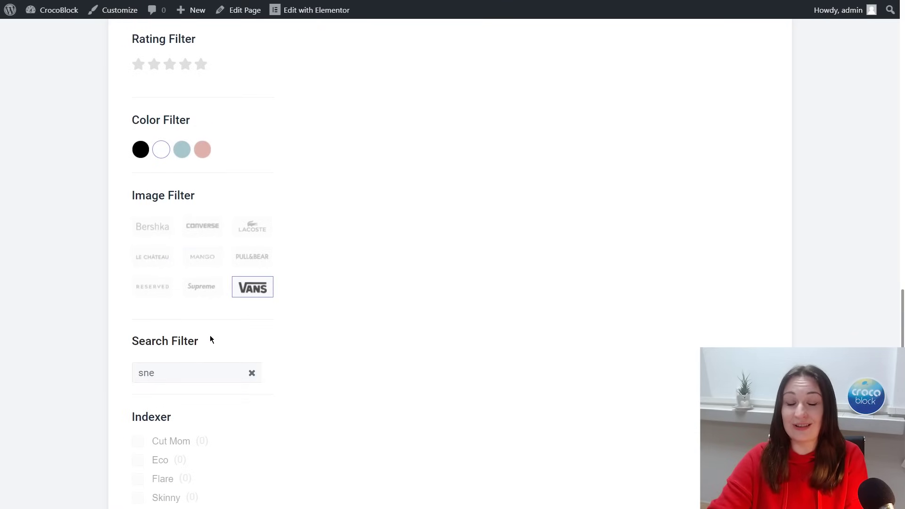
{"action": "scroll", "coordinate": [210, 336], "scroll_direction": "up", "scroll_amount": 6}
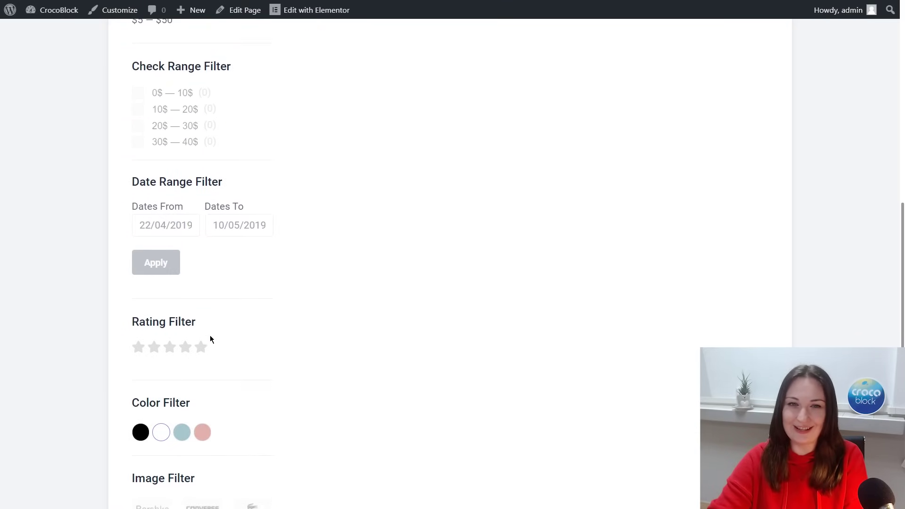
{"action": "scroll", "coordinate": [210, 336], "scroll_direction": "up", "scroll_amount": 6}
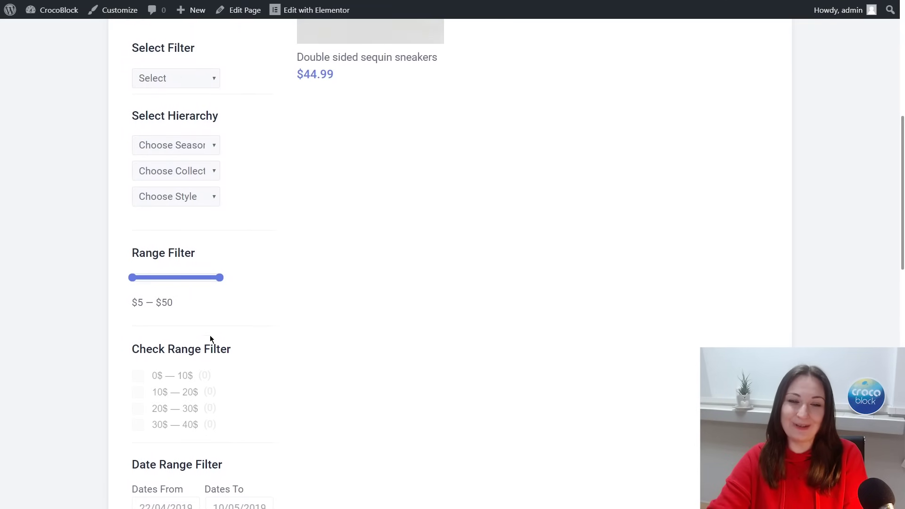
{"action": "scroll", "coordinate": [211, 335], "scroll_direction": "up", "scroll_amount": 5}
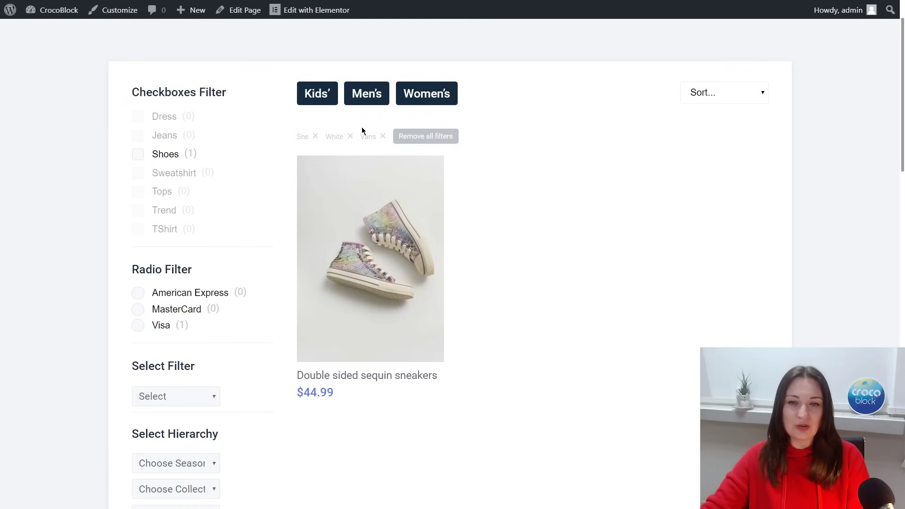
{"action": "left_click", "coordinate": [427, 138]}
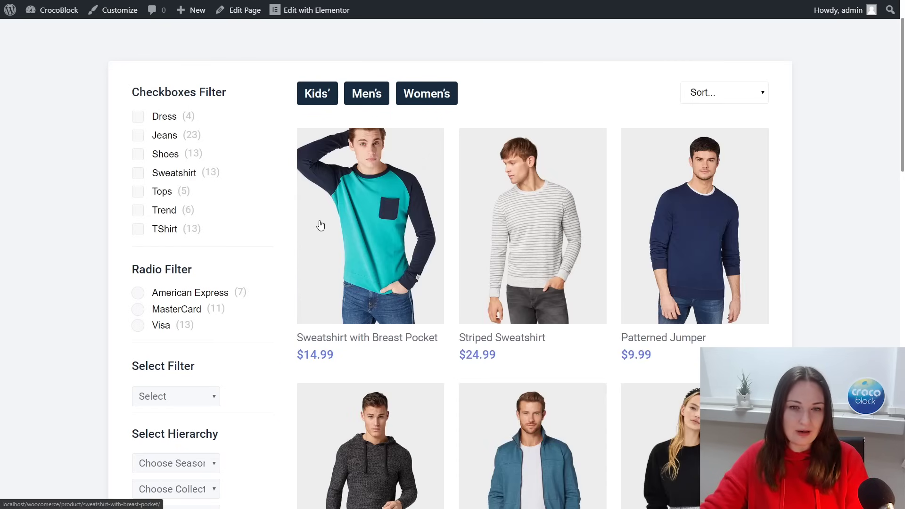
Step: Filter the products by TShirt in the Checkboxes Filter and by Fashion Black in the Select Filter
{"action": "left_click", "coordinate": [136, 228]}
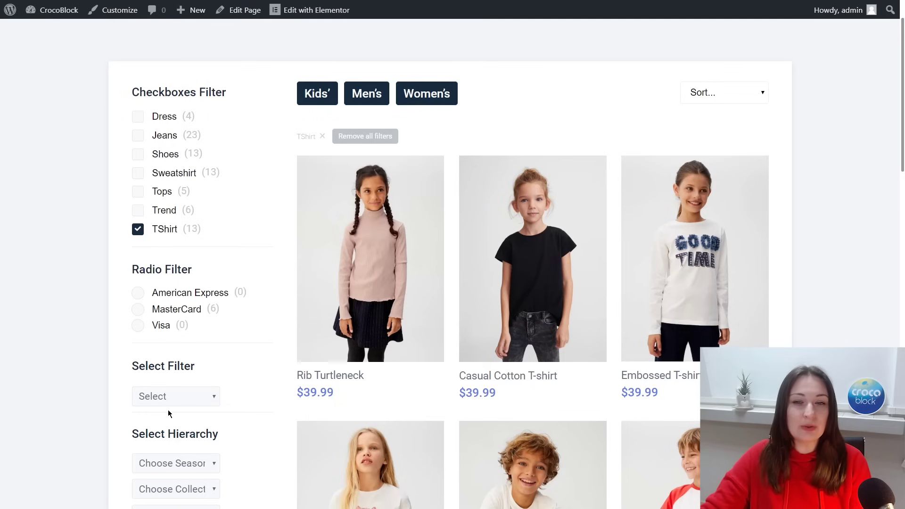
{"action": "left_click", "coordinate": [171, 400]}
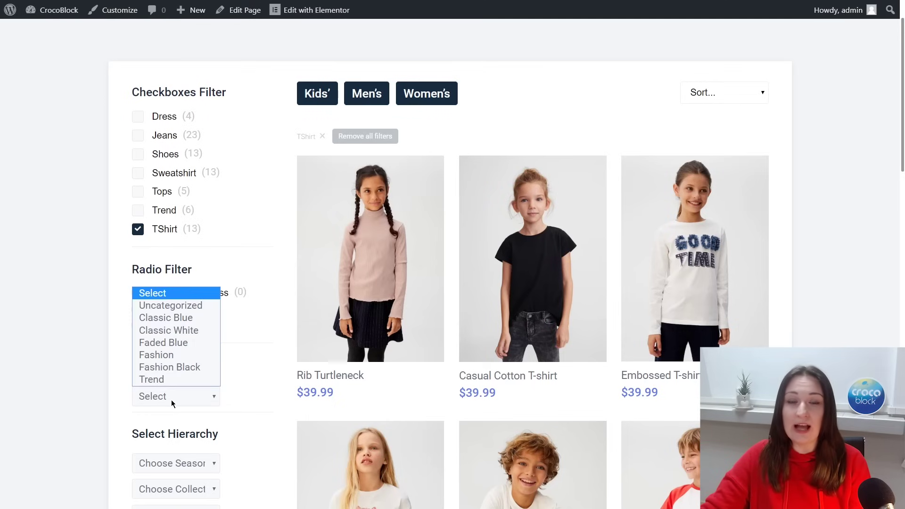
{"action": "left_click", "coordinate": [164, 368]}
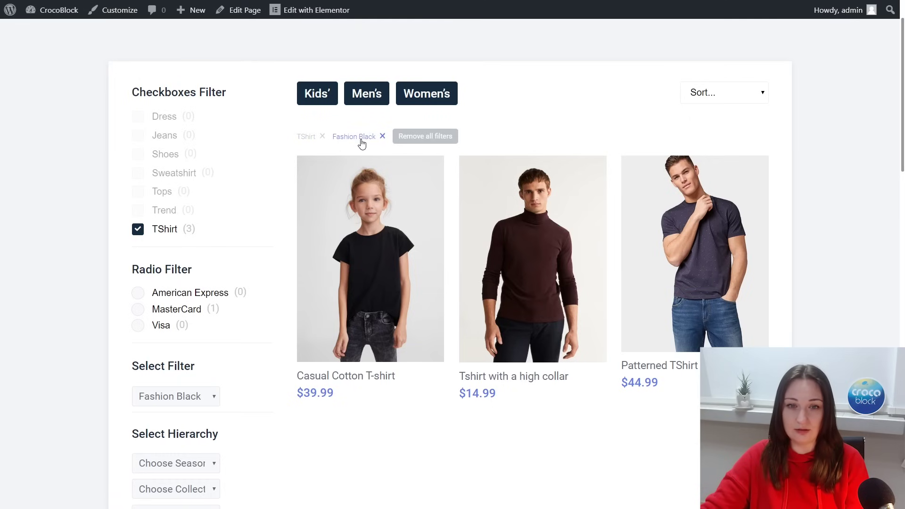
Step: Remove only the Fashion Black filter from the active filters, keeping TShirt, and look over the products and filters
{"action": "left_click", "coordinate": [383, 137]}
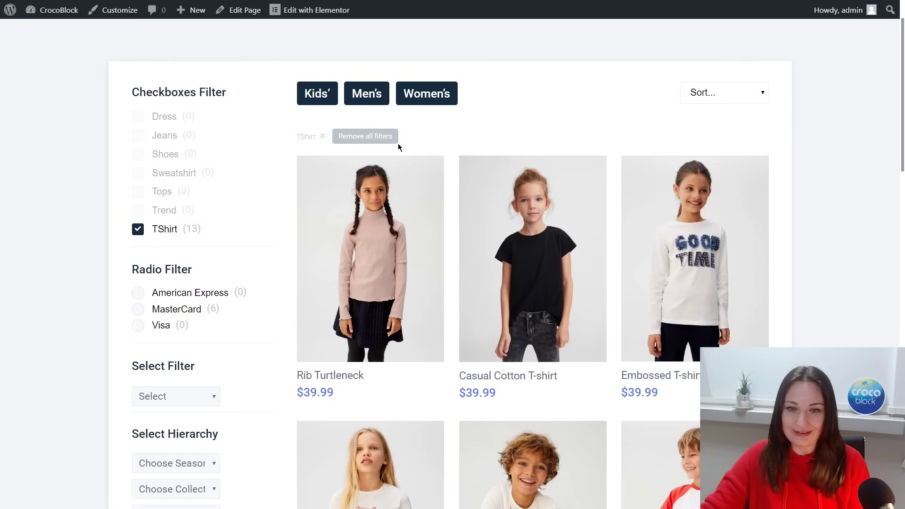
{"action": "scroll", "coordinate": [287, 241], "scroll_direction": "down", "scroll_amount": 4}
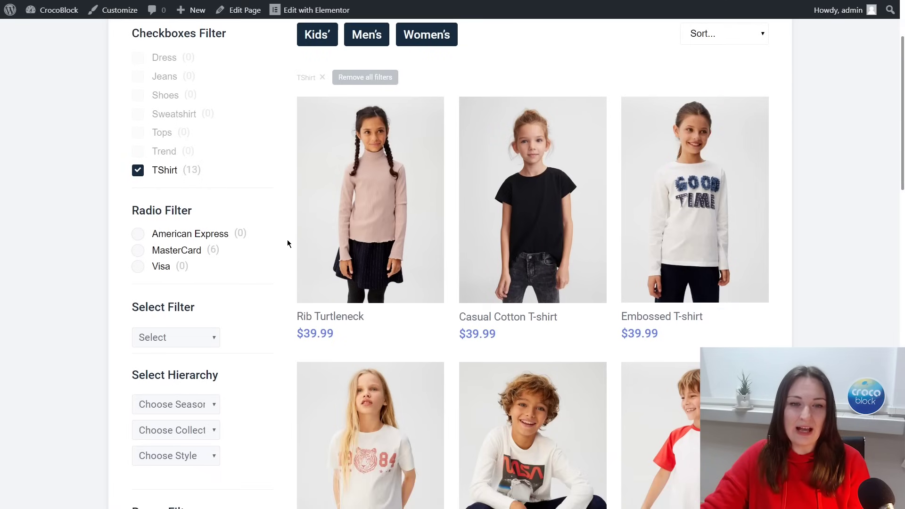
{"action": "scroll", "coordinate": [287, 240], "scroll_direction": "down", "scroll_amount": 5}
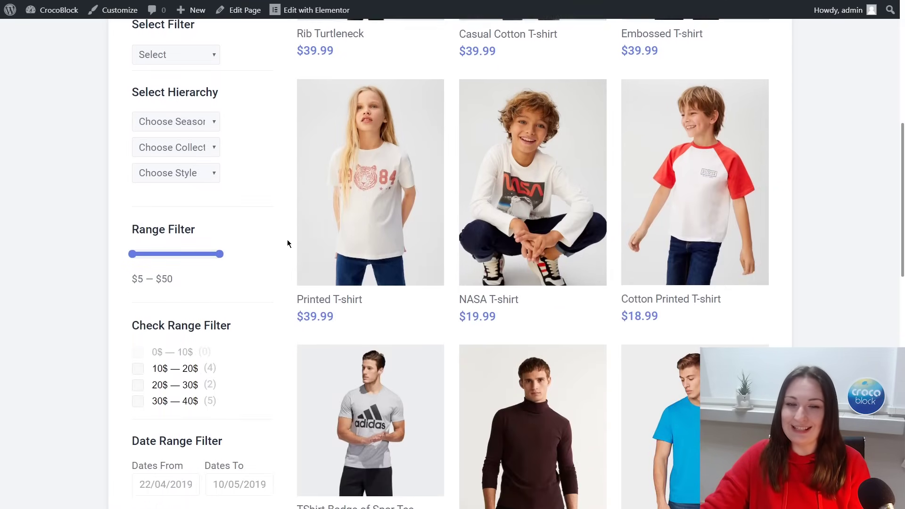